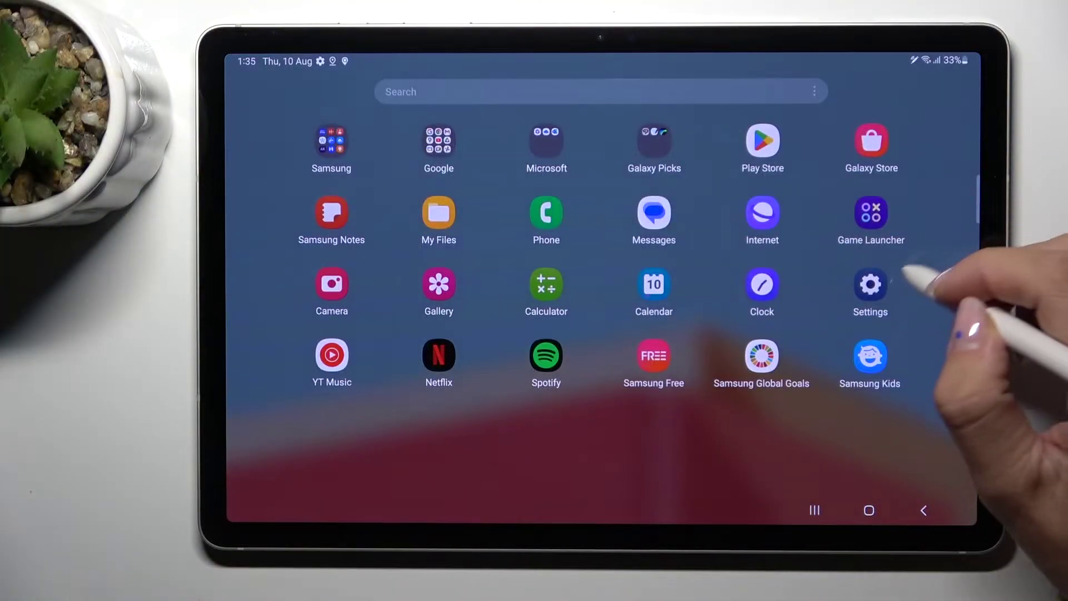
Go to the Date and time page under General management in Settings.
{"action": "left_click", "coordinate": [871, 354]}
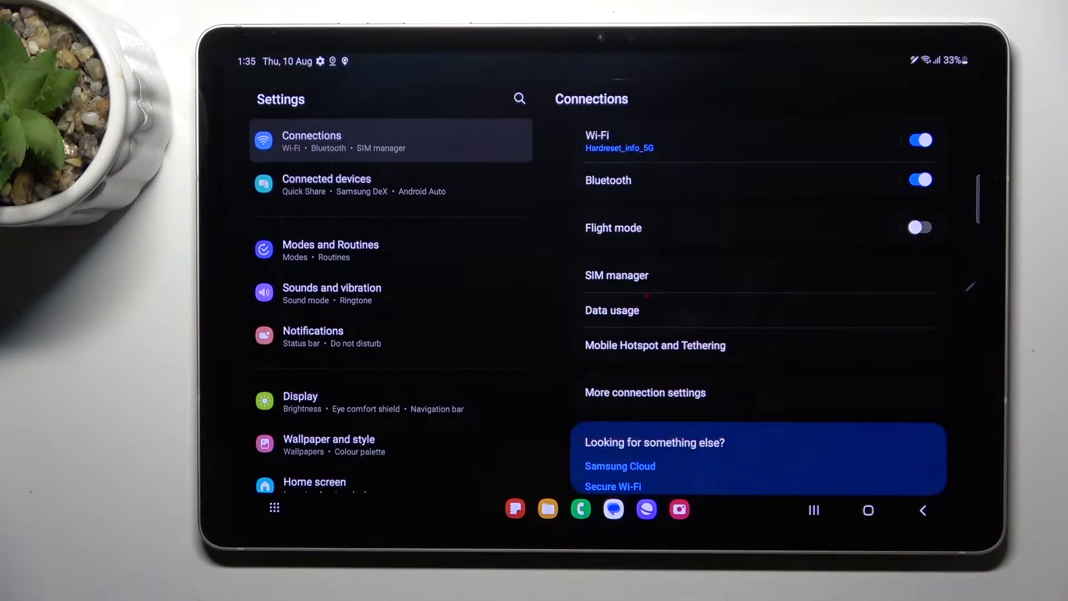
{"action": "left_click_drag", "start_coordinate": [357, 406], "coordinate": [406, 239]}
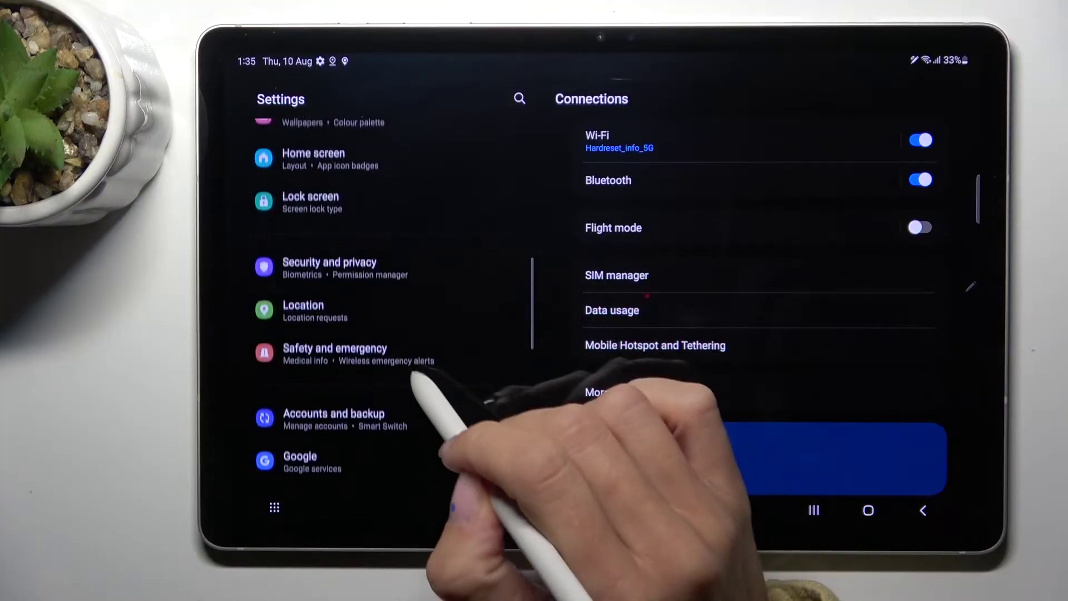
{"action": "left_click_drag", "start_coordinate": [429, 370], "coordinate": [453, 238]}
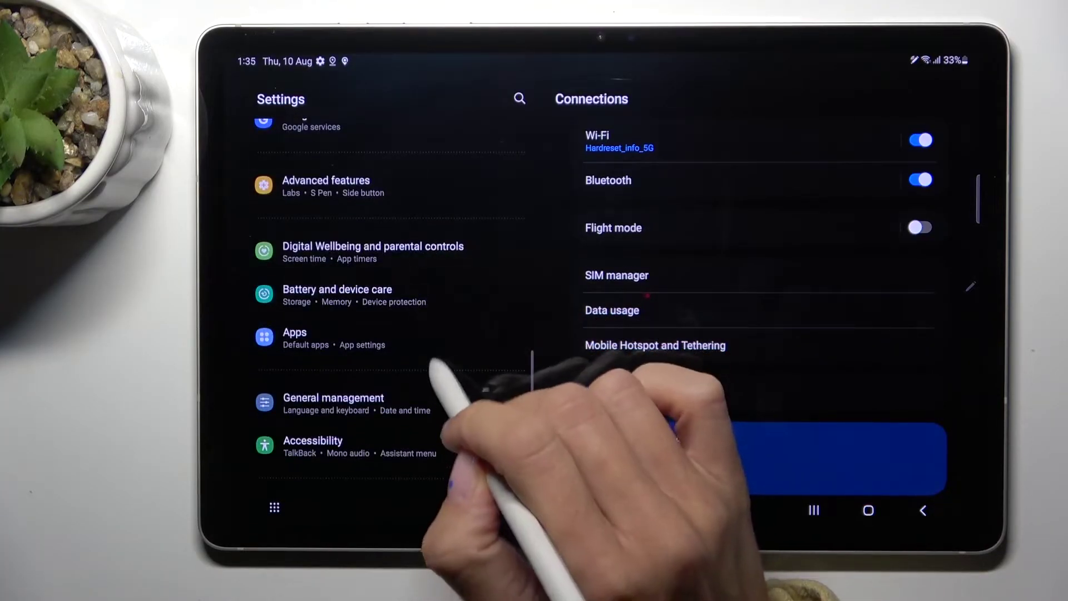
{"action": "left_click_drag", "start_coordinate": [437, 375], "coordinate": [433, 343]}
{"action": "left_click", "coordinate": [433, 343]}
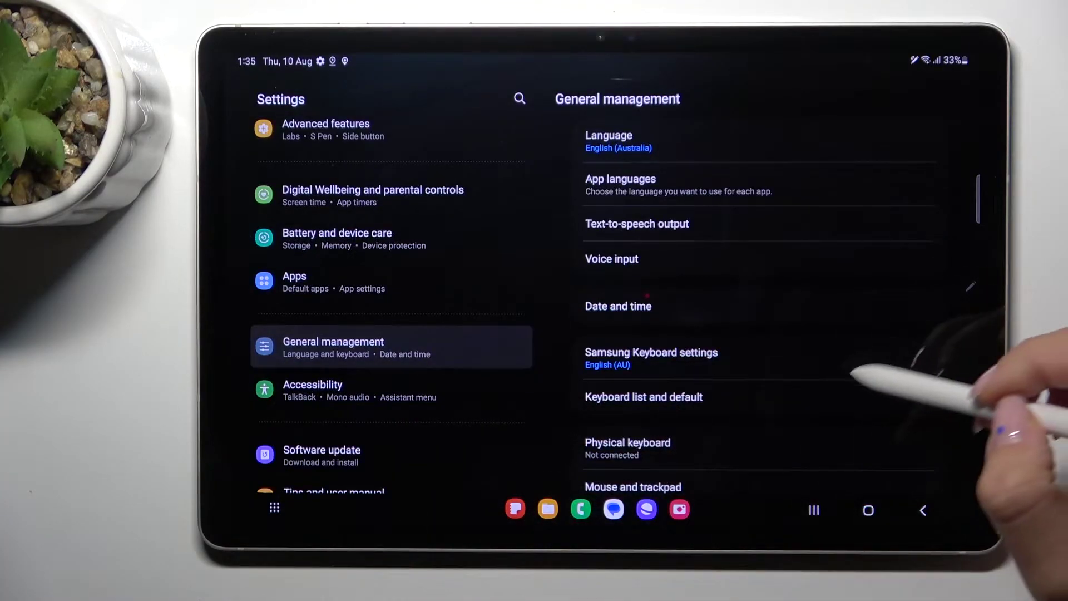
{"action": "left_click_drag", "start_coordinate": [855, 370], "coordinate": [873, 280]}
{"action": "left_click", "coordinate": [864, 200]}
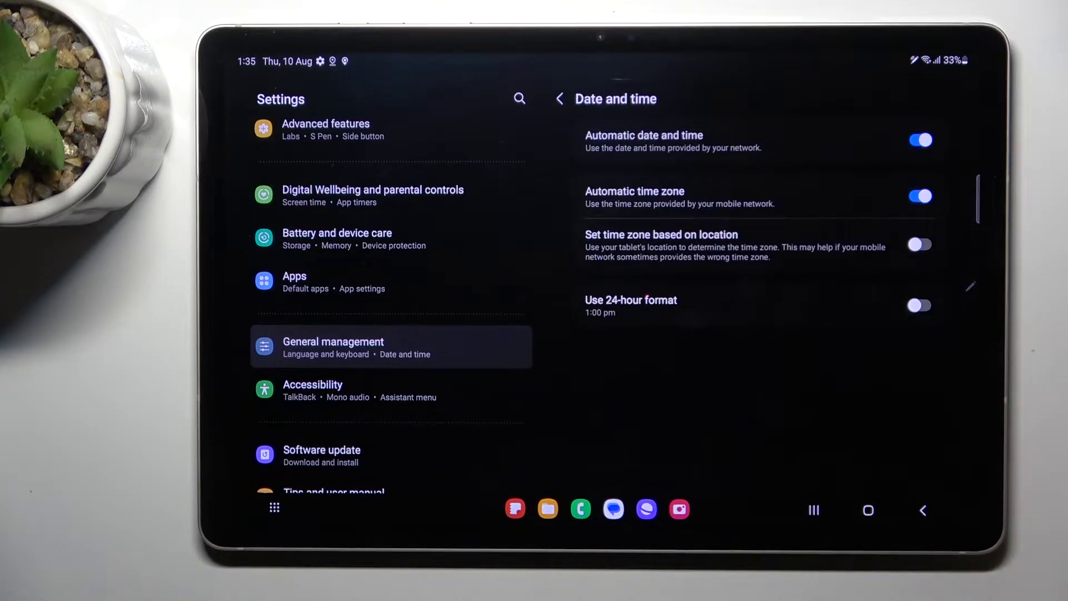
Switch off automatic date and time and set the date to 9 March 2024.
{"action": "left_click", "coordinate": [921, 140]}
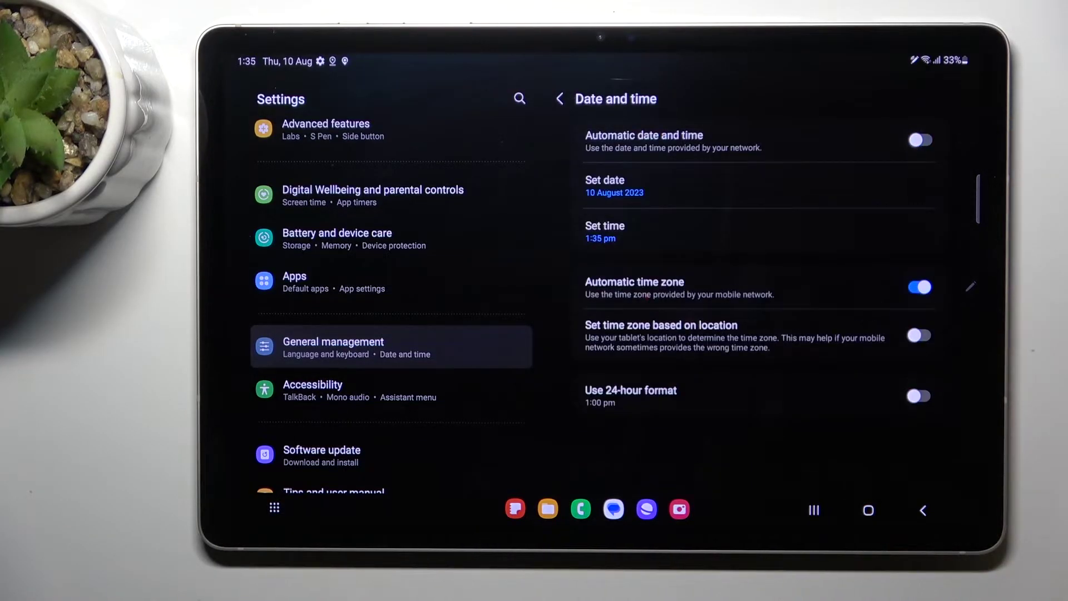
{"action": "left_click", "coordinate": [782, 194]}
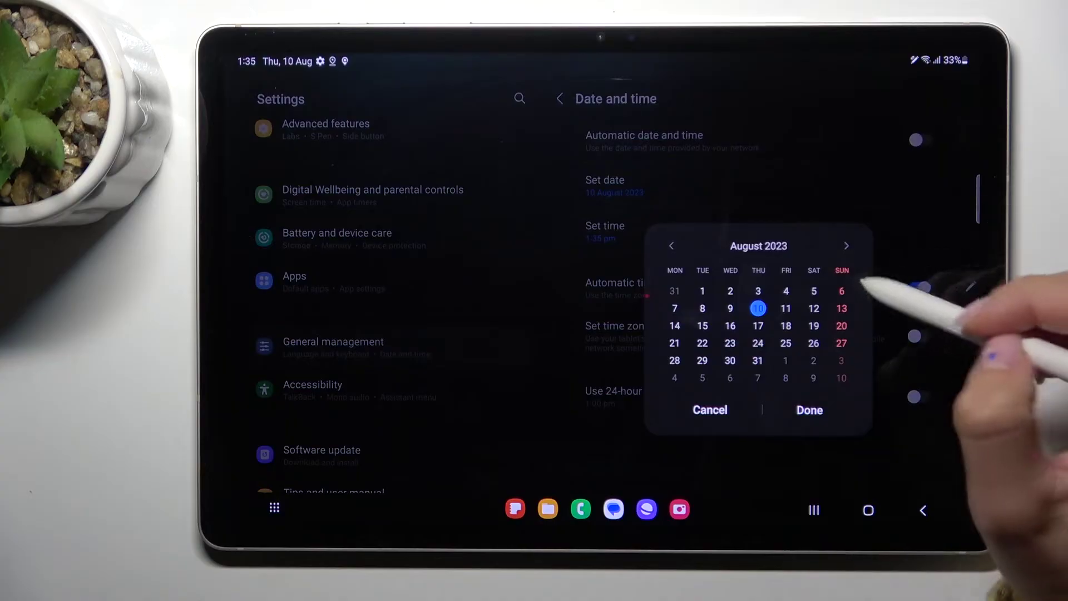
{"action": "left_click", "coordinate": [847, 246]}
{"action": "left_click", "coordinate": [847, 246]}
{"action": "left_click", "coordinate": [847, 245]}
{"action": "left_click", "coordinate": [846, 245]}
{"action": "left_click", "coordinate": [813, 306]}
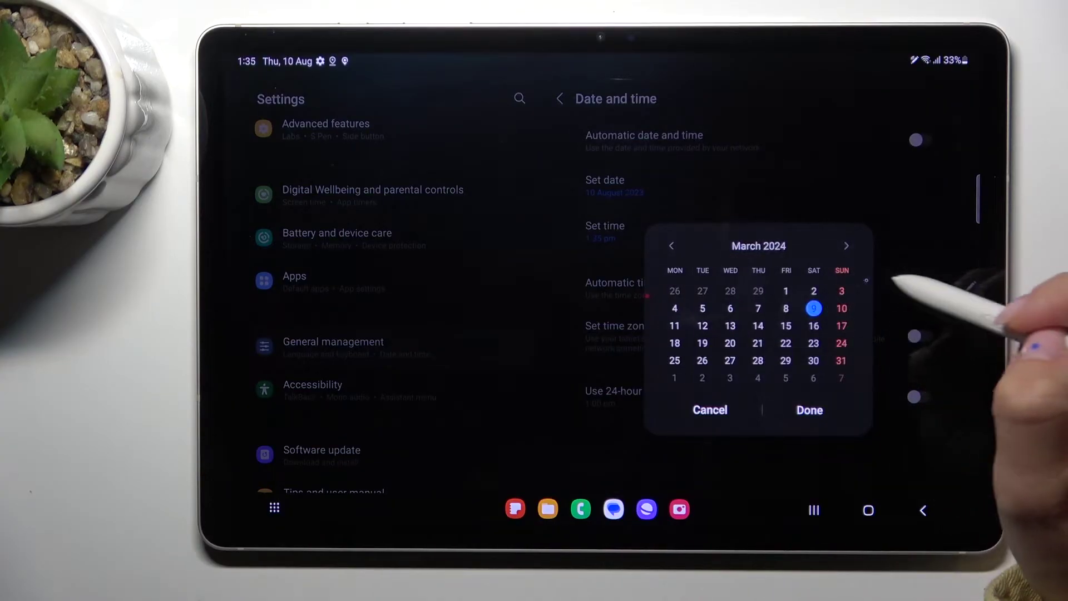
{"action": "left_click", "coordinate": [812, 410]}
Set the clock manually to 7:46 pm using the time wheels.
{"action": "left_click", "coordinate": [784, 235]}
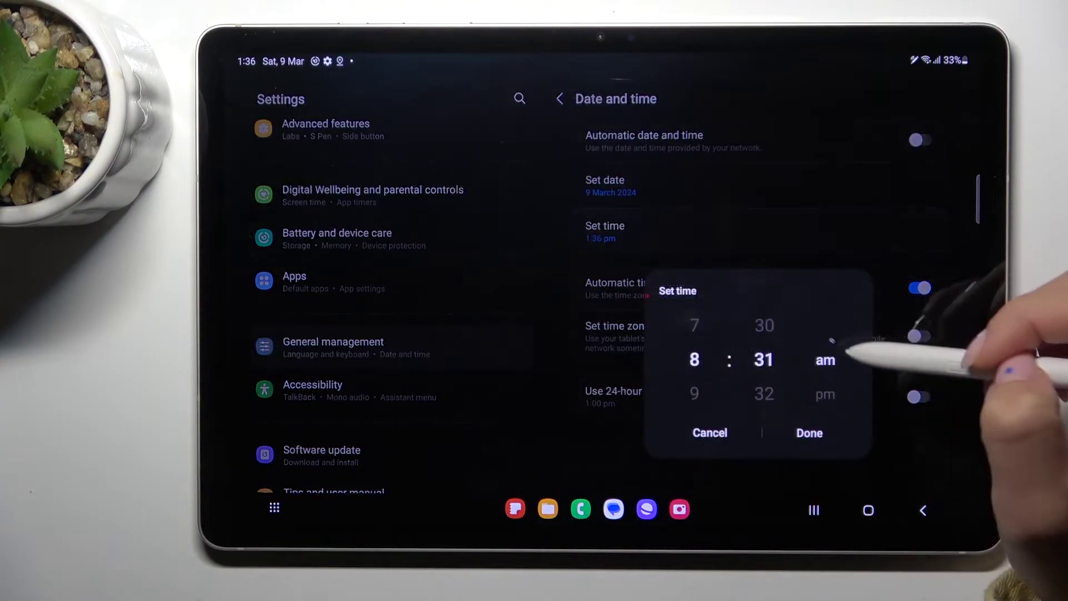
{"action": "left_click_drag", "start_coordinate": [772, 399], "coordinate": [760, 309]}
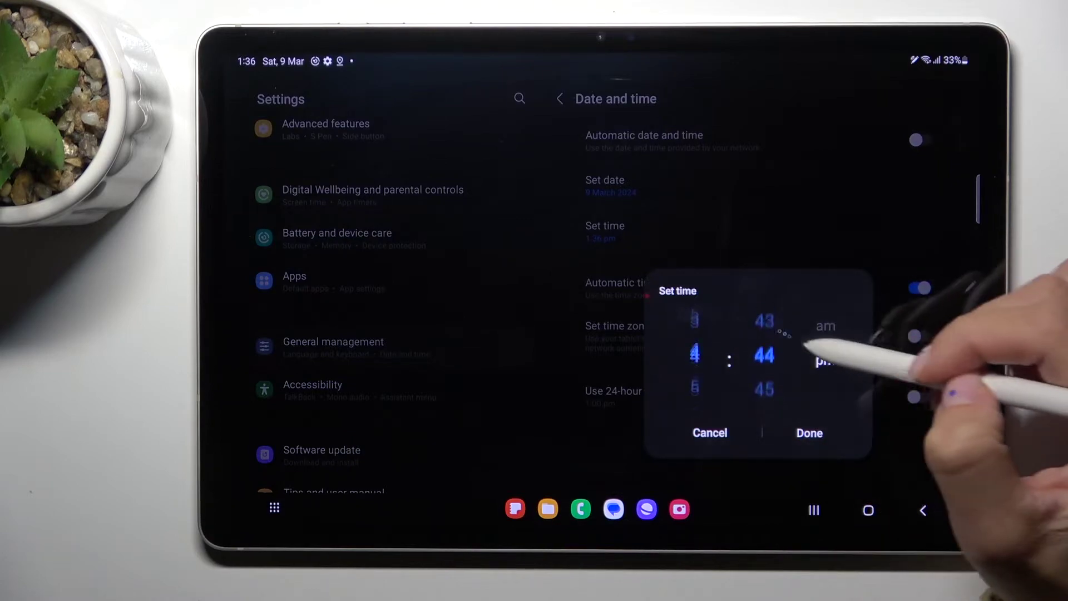
{"action": "left_click", "coordinate": [812, 437]}
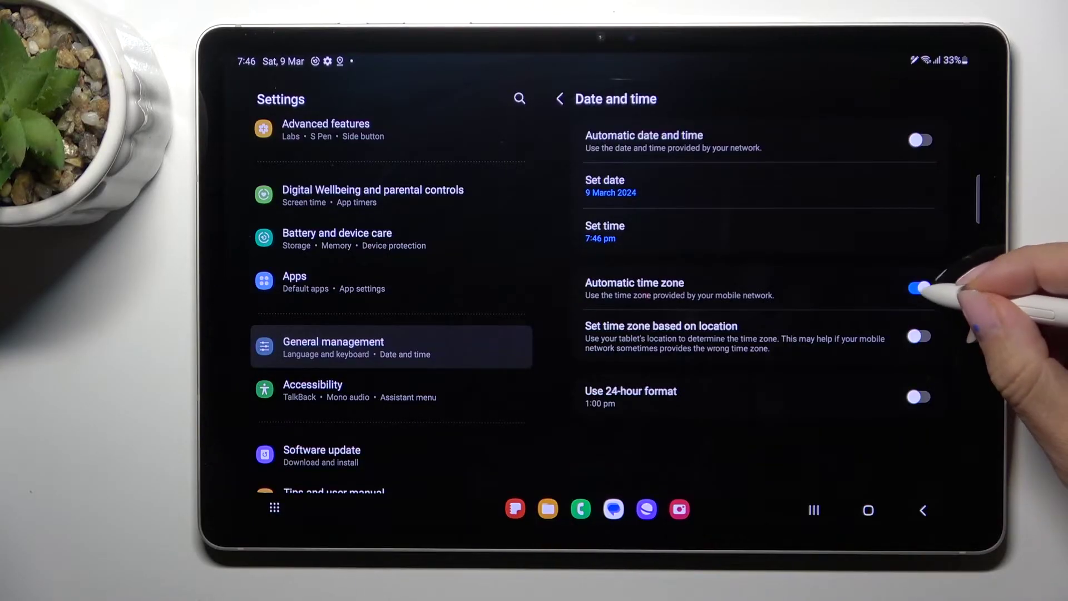
Turn off automatic time zone and choose region Angola (GMT+01:00 West Africa Standard Time).
{"action": "left_click", "coordinate": [926, 334]}
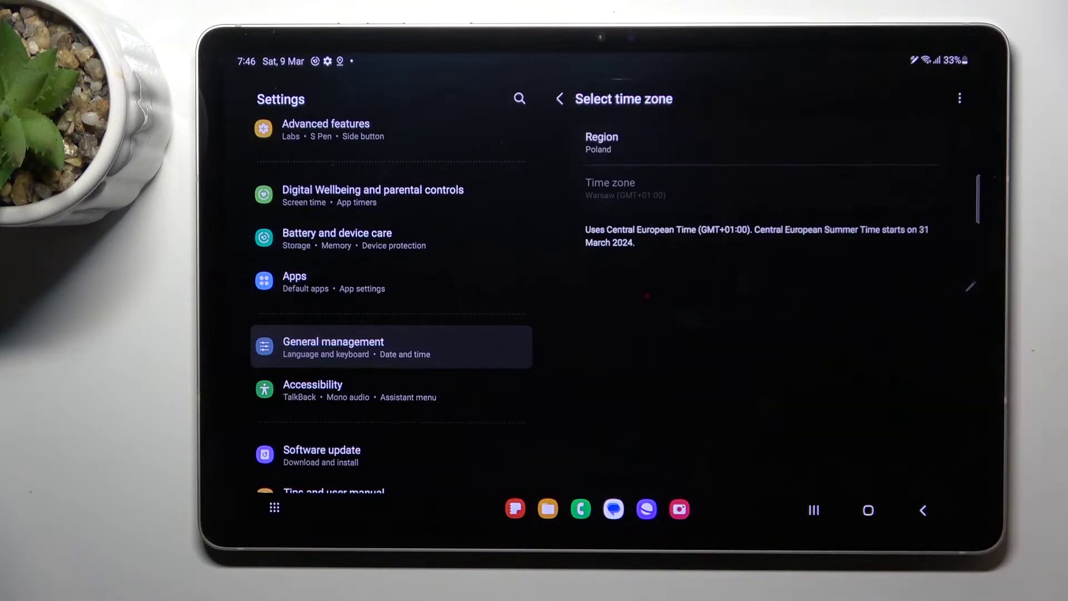
{"action": "left_click", "coordinate": [923, 144]}
{"action": "left_click", "coordinate": [710, 348]}
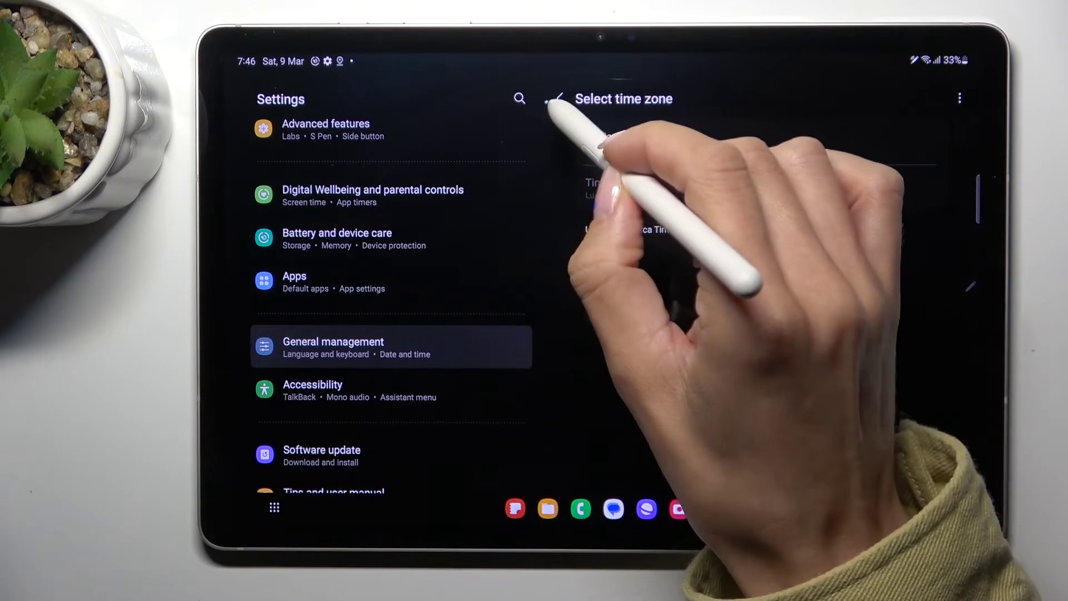
{"action": "left_click", "coordinate": [559, 99]}
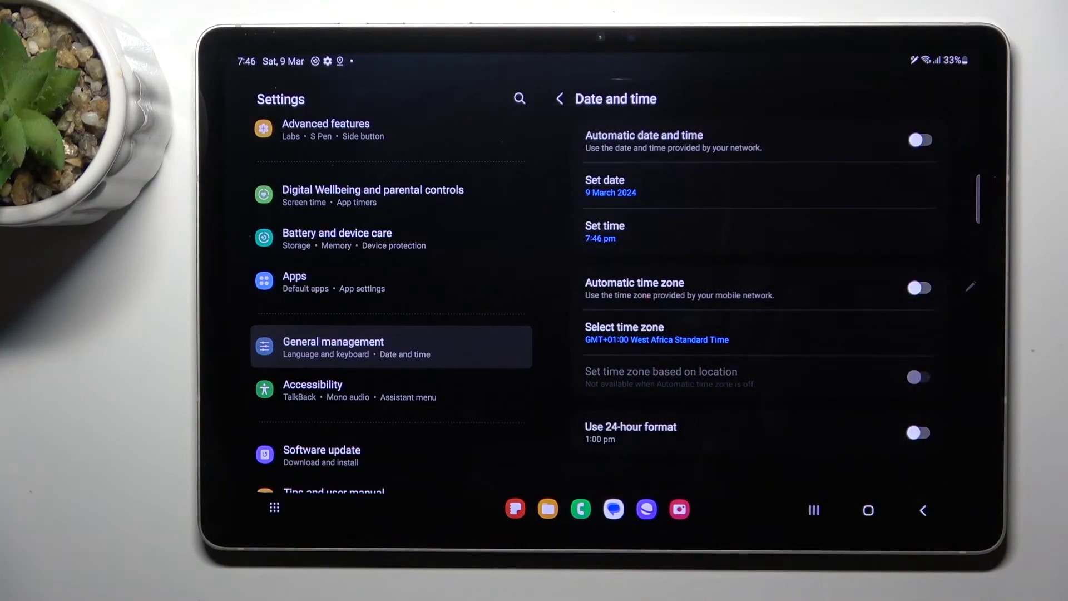